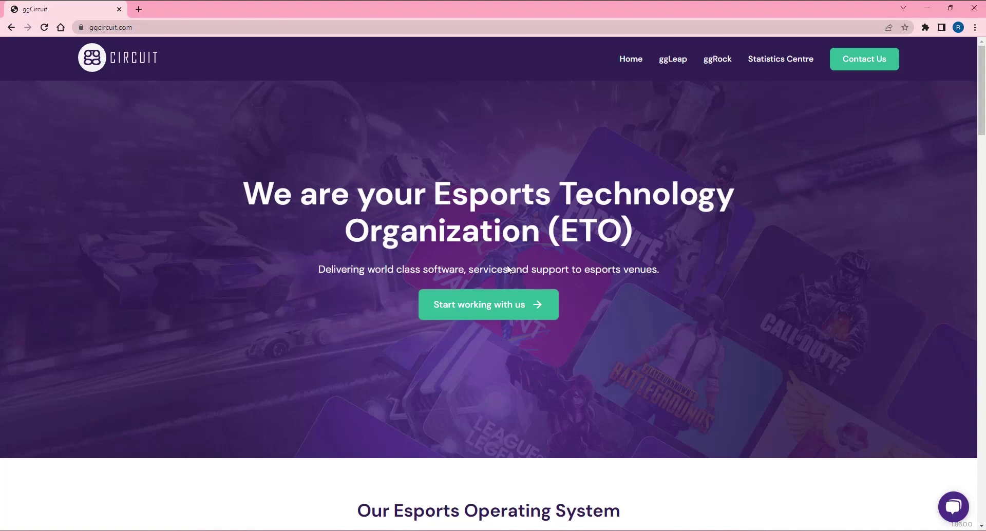
# Dismiss the ggCircuit inquiry form and bring up the support chat panel
pyautogui.click(491, 303)
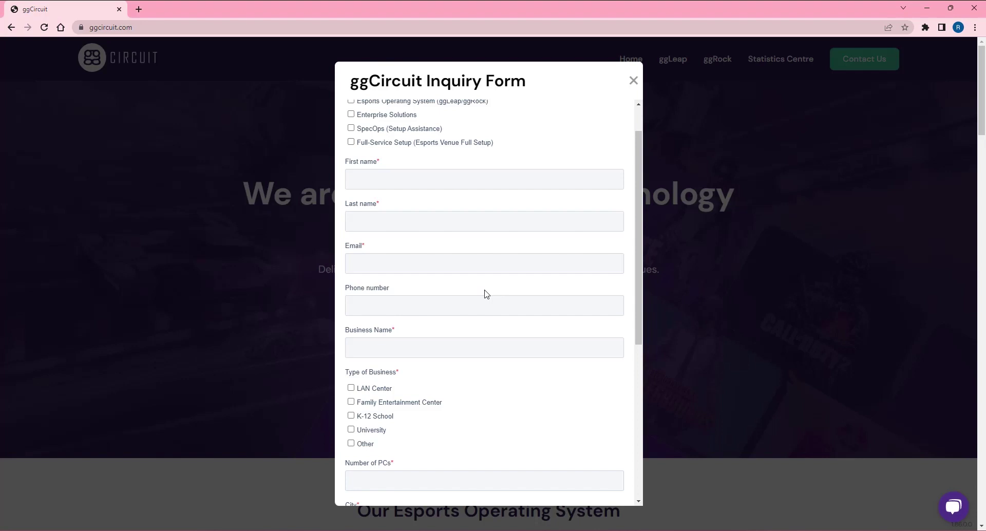
pyautogui.click(634, 81)
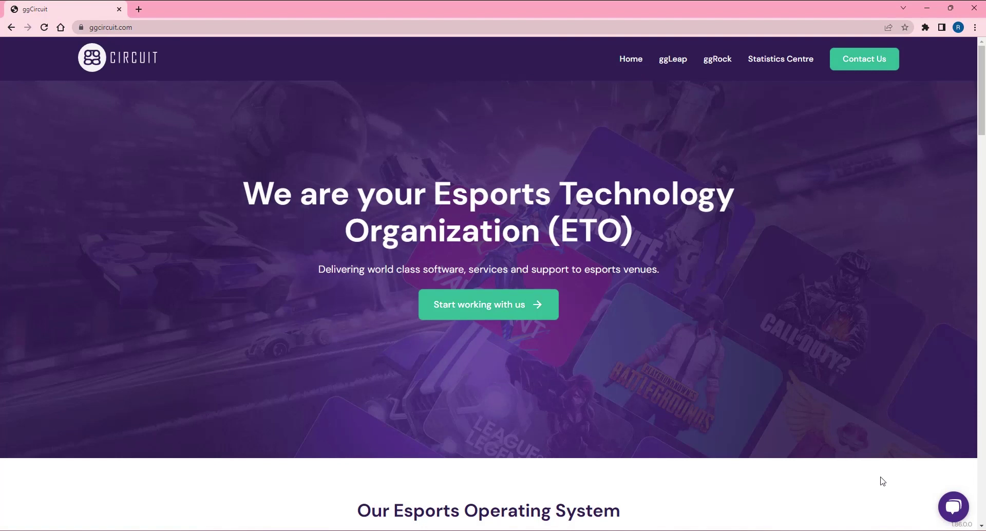
pyautogui.click(957, 504)
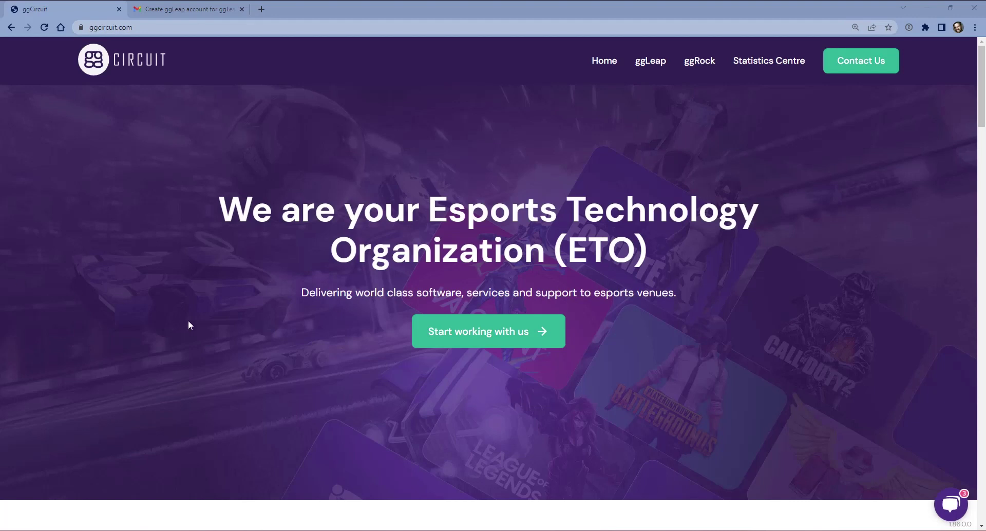
# Switch to the ggLeap welcome email and review its account and client download steps
pyautogui.click(163, 7)
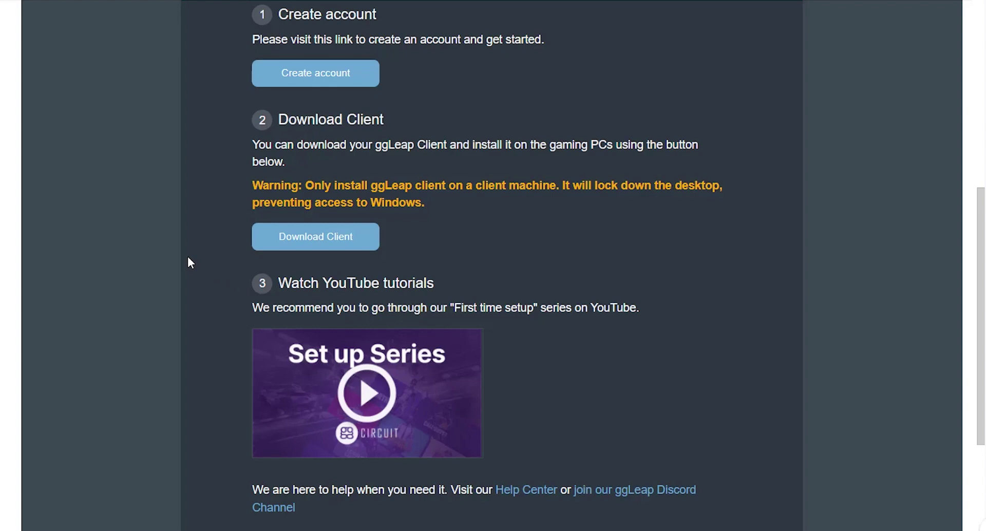
pyautogui.scroll(3, 188, 262)
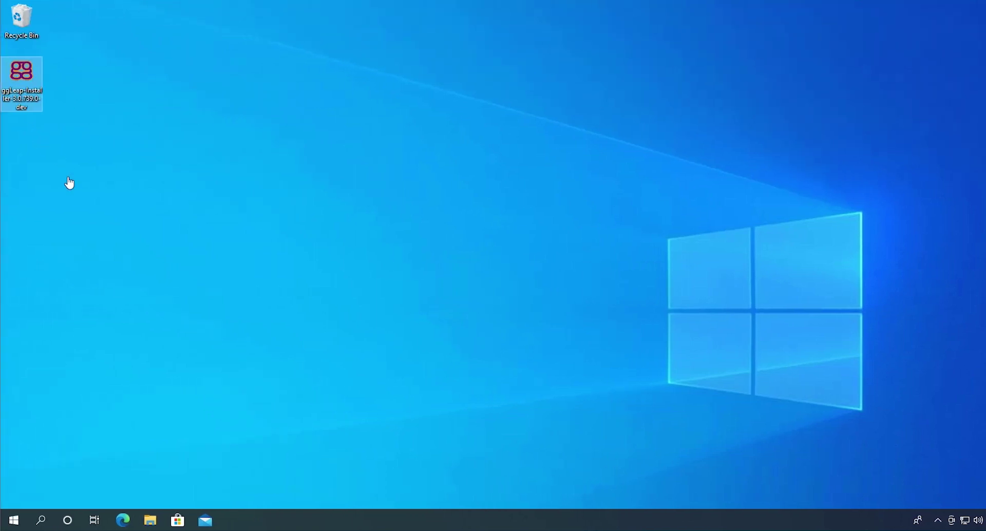
# Run the desktop ggLeap installer and start downloading the client
pyautogui.doubleClick(18, 74)
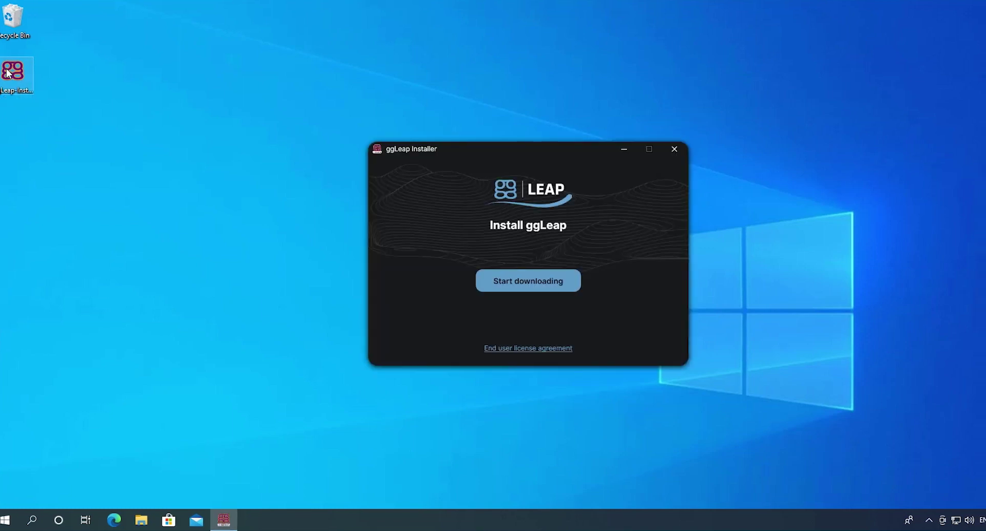
pyautogui.click(500, 288)
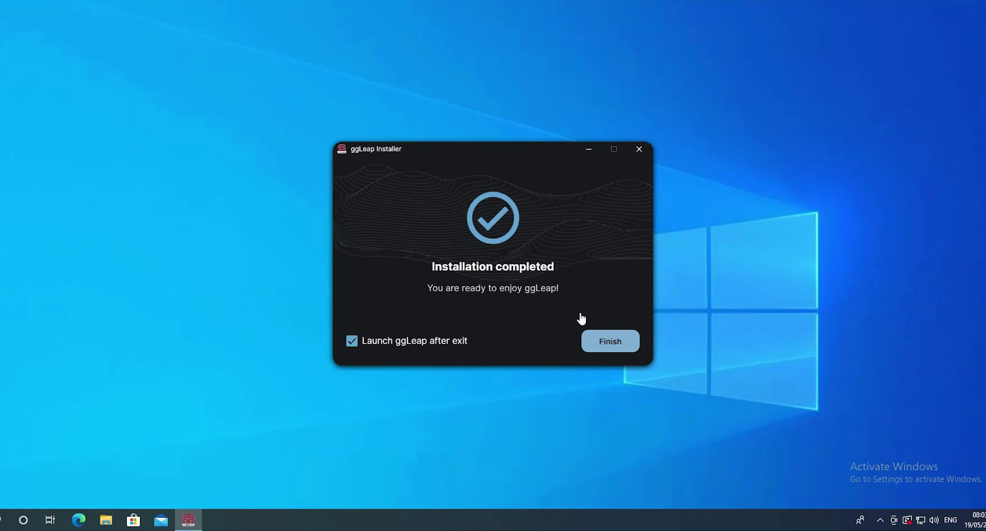
# Finish the installer with launch ticked and confirm launching ggLeap into kiosk mode
pyautogui.click(622, 347)
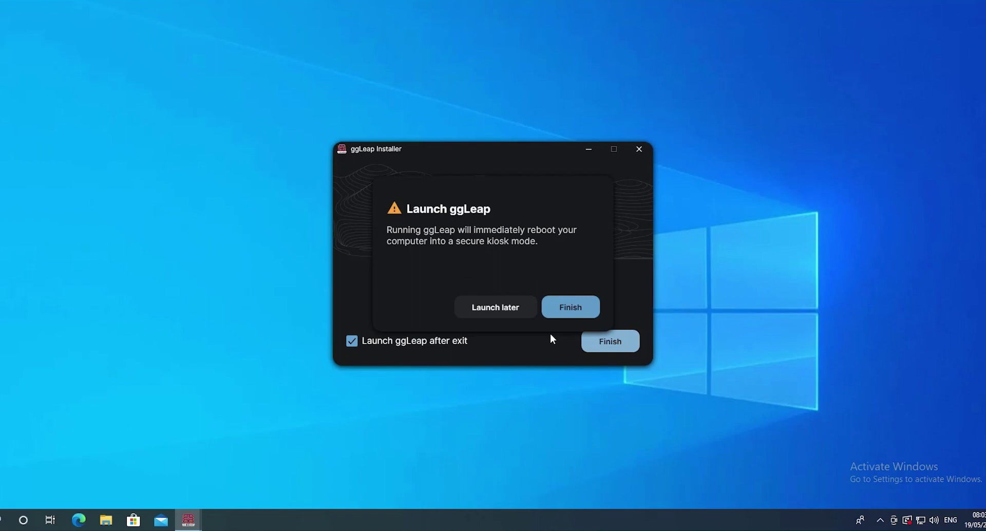
pyautogui.click(561, 314)
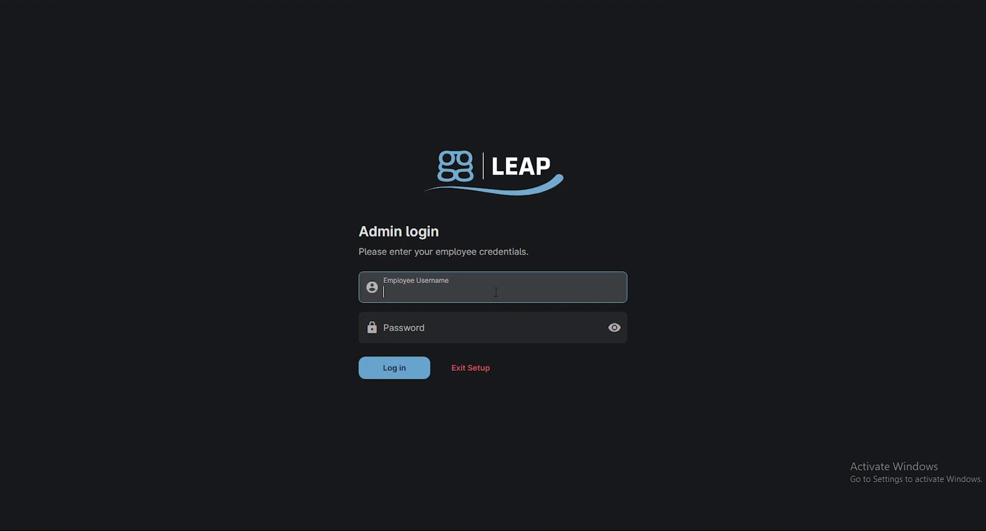
# Log in to the ggLeap admin screen as employee 'Videodemo' with the password
pyautogui.write('Videodemo')
pyautogui.press('Tab')
pyautogui.write('•••••••••••')
pyautogui.press('Return')
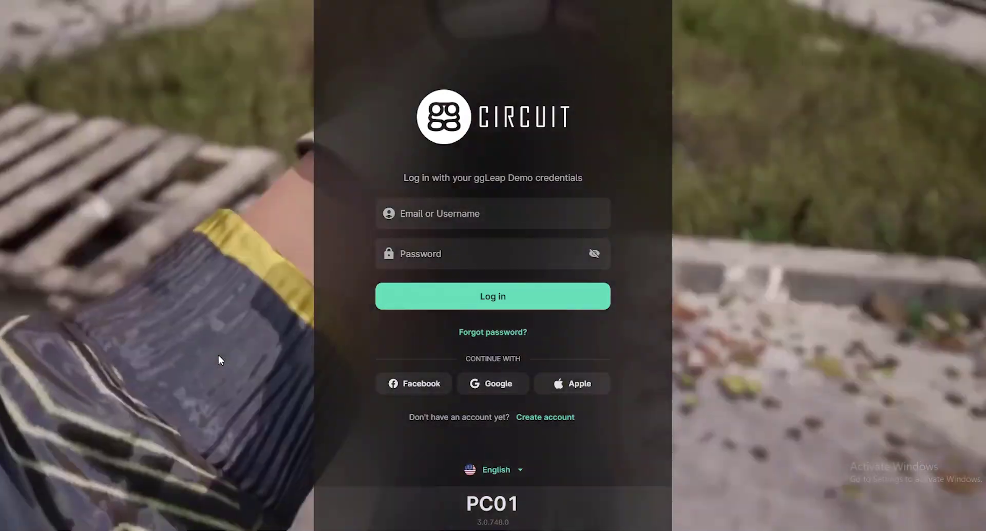
# Exit the ggLeap kiosk to the Windows desktop with Ctrl+Shift+Alt+U
pyautogui.hotkey('ctrl', 'shift', 'alt', 'u')
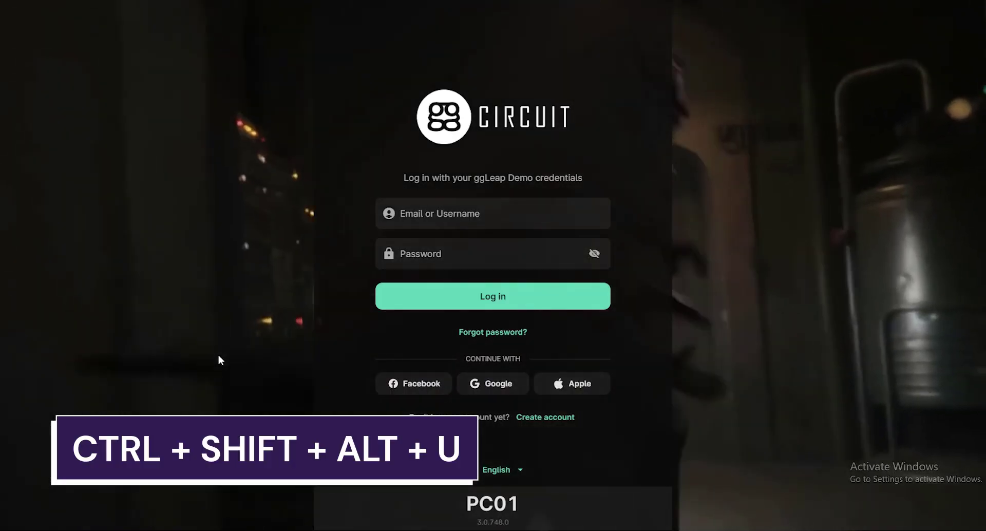